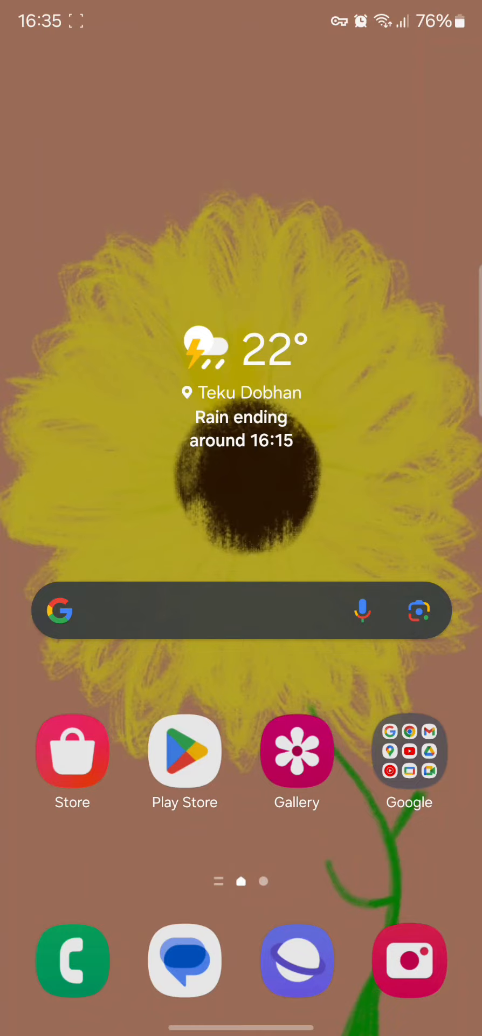
Step: Launch Glassdoor from the app drawer and go to the Profile page
drag(242, 728, 242, 404)
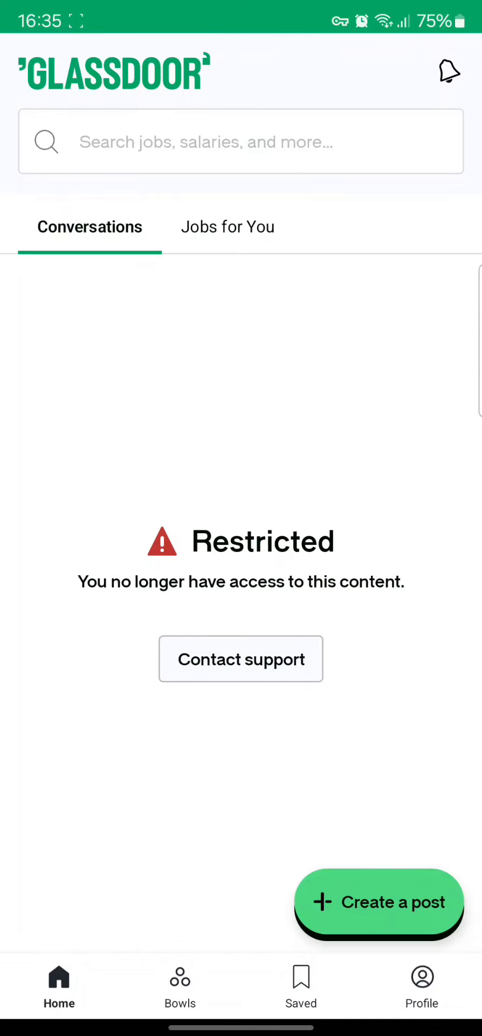
click(422, 986)
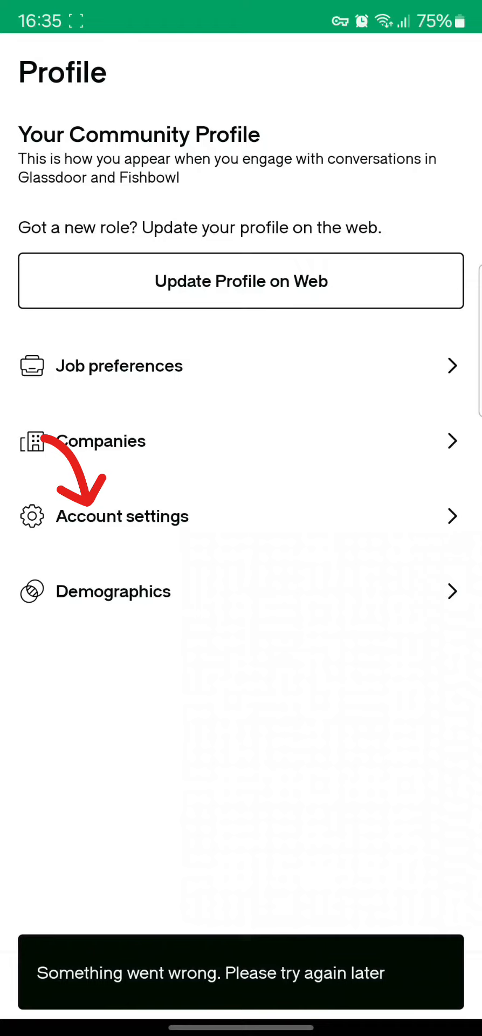
Step: Log out from Account settings, landing on the 'Welcome to the new Glassdoor' sign-in screen
click(241, 515)
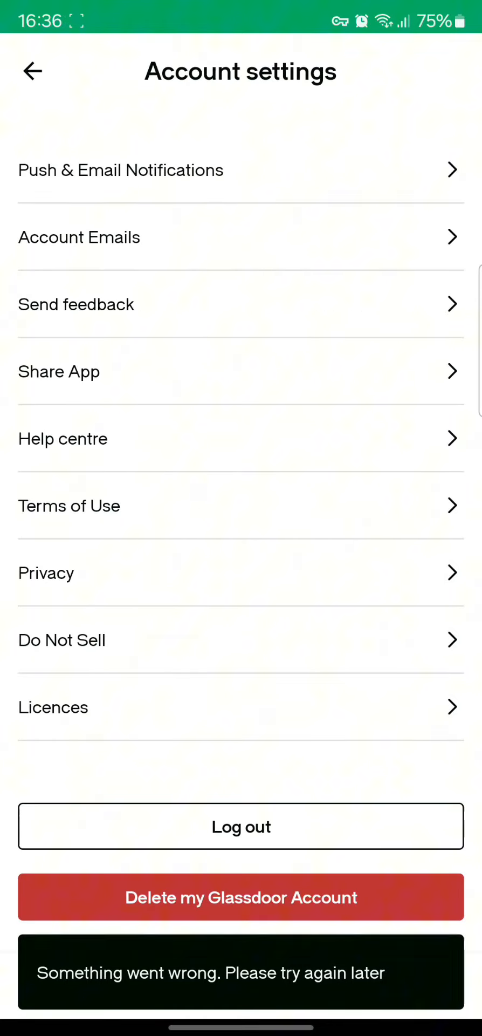
click(241, 826)
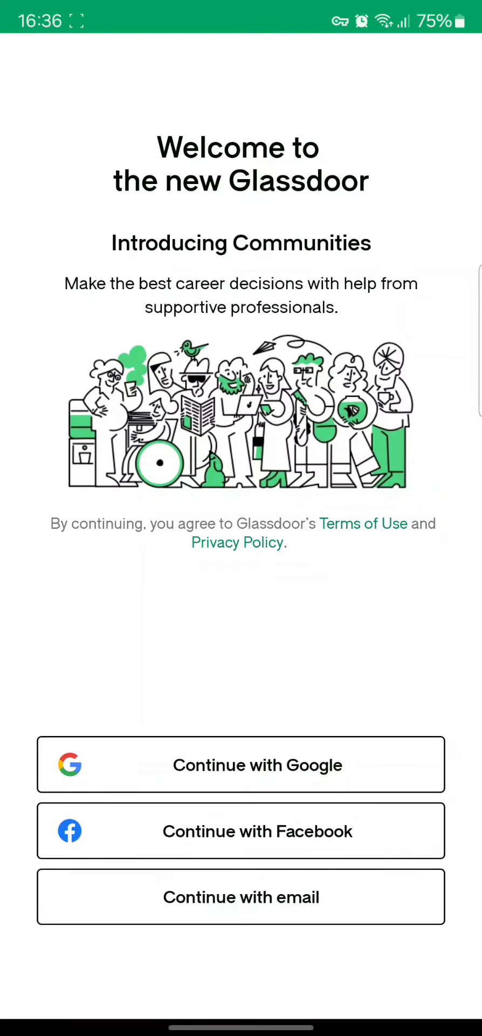
drag(479, 551, 420, 551)
Step: Return to the Android home screen, leaving Glassdoor signed out
key(Home)
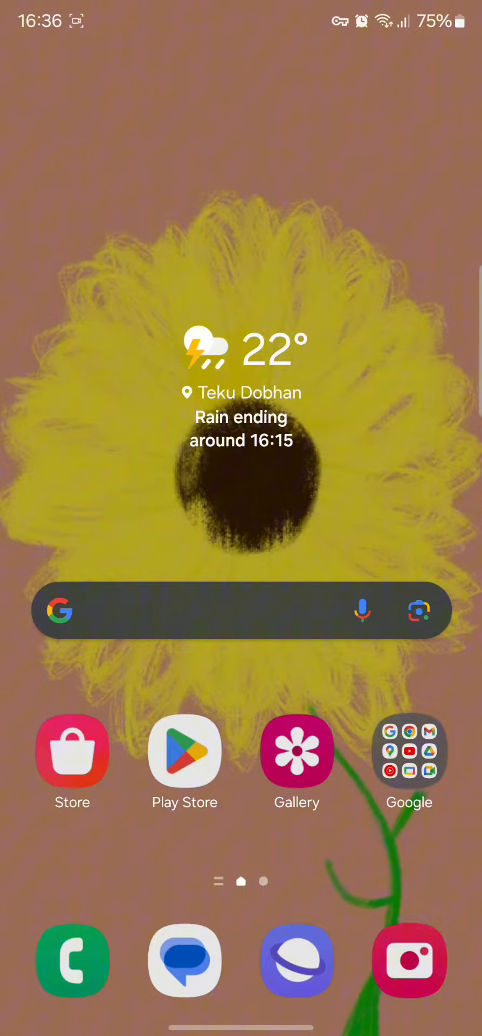